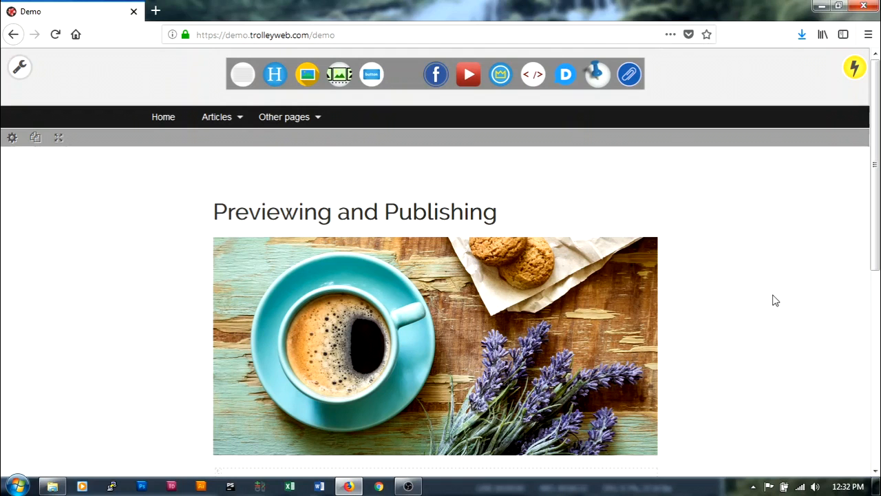
Check the demo page's address, demo.trolleyweb.com/demo, in a private browsing window and close that window
drag(874, 202, 856, 240)
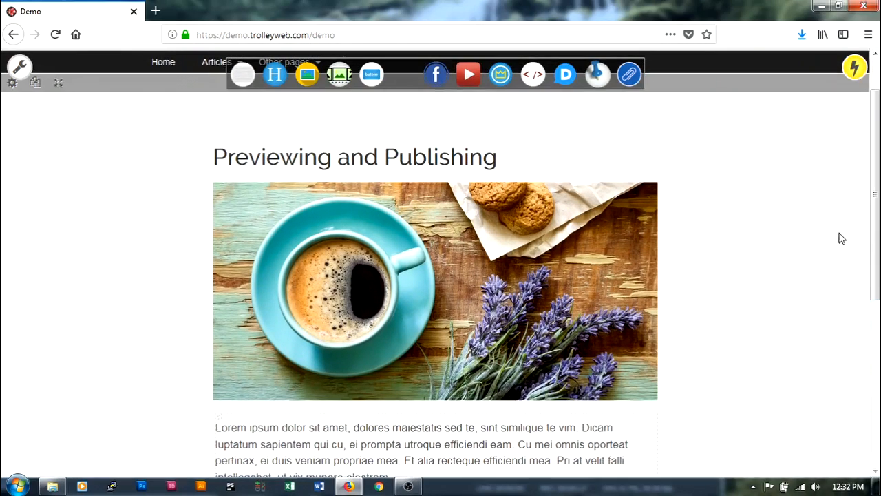
click(241, 33)
key(ctrl+c)
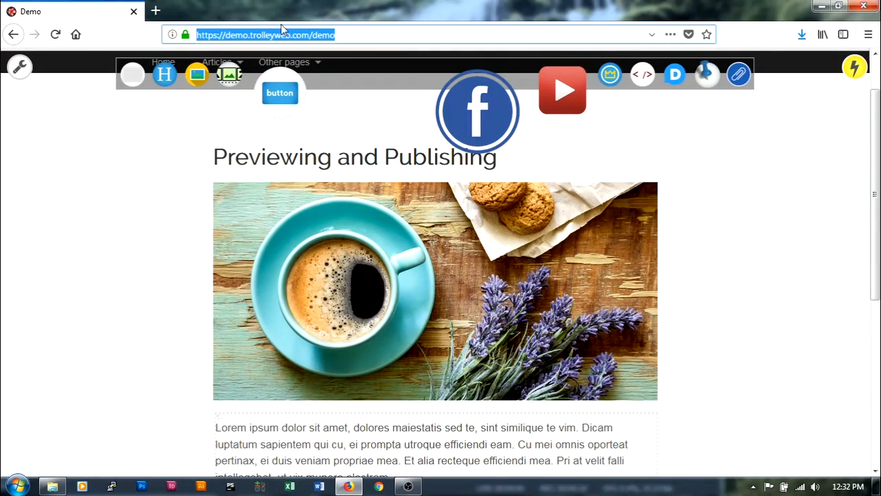
click(868, 36)
click(817, 100)
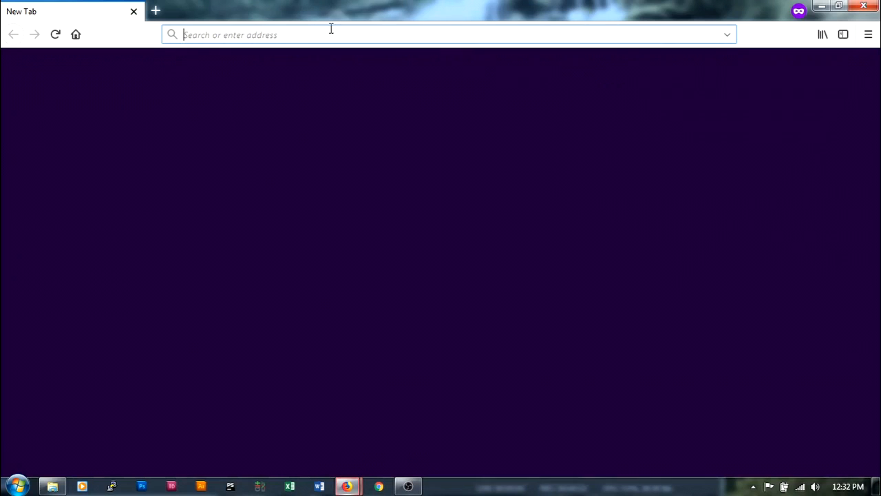
key(ctrl+v)
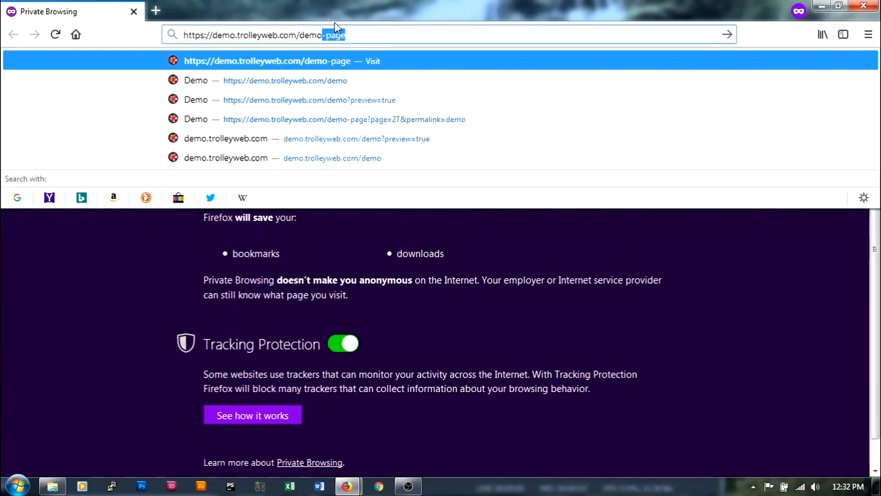
key(Delete)
key(Return)
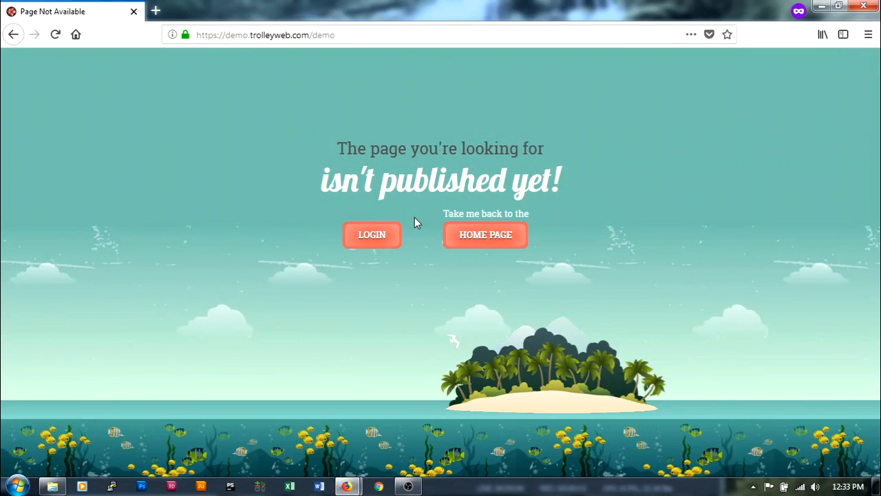
click(863, 6)
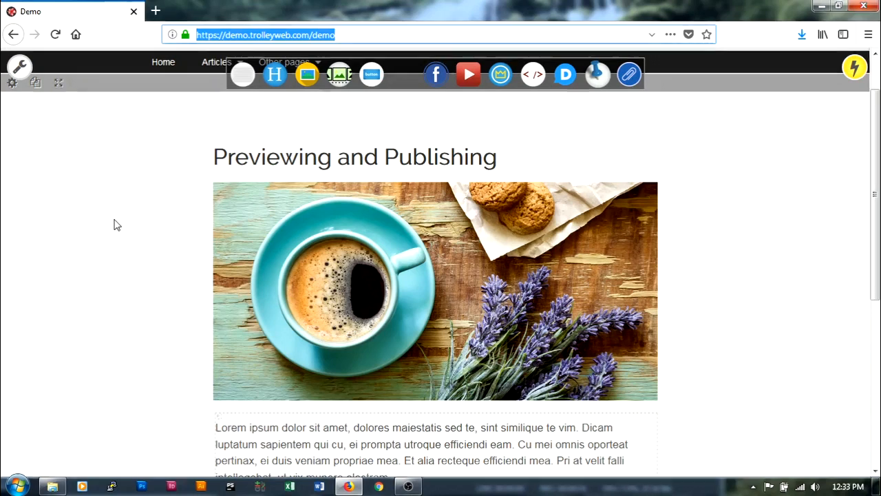
Preview the demo page from its settings and close the preview
click(15, 69)
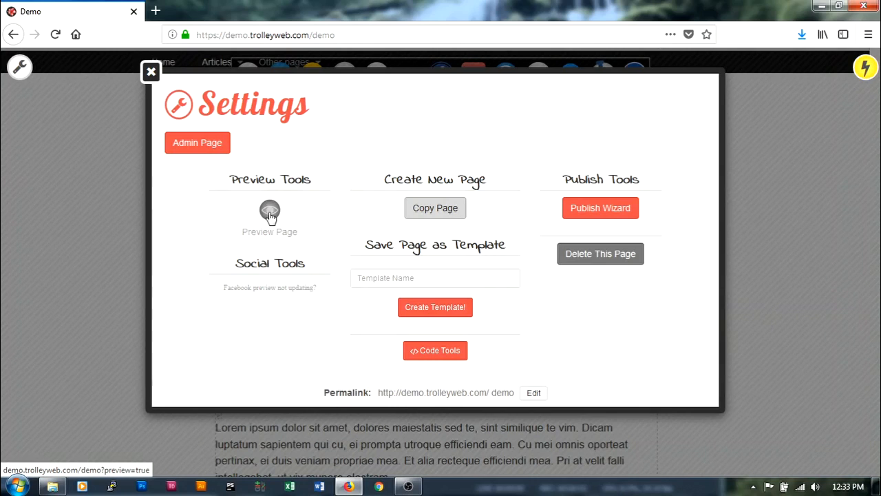
click(273, 213)
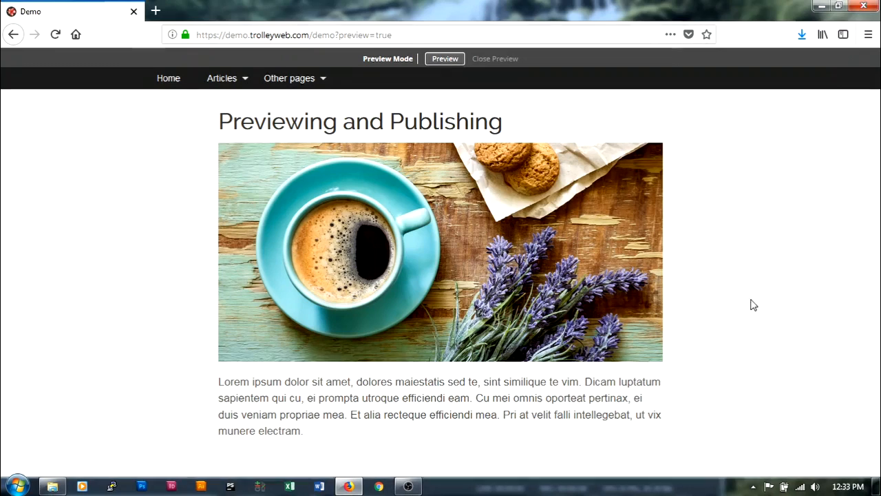
click(488, 63)
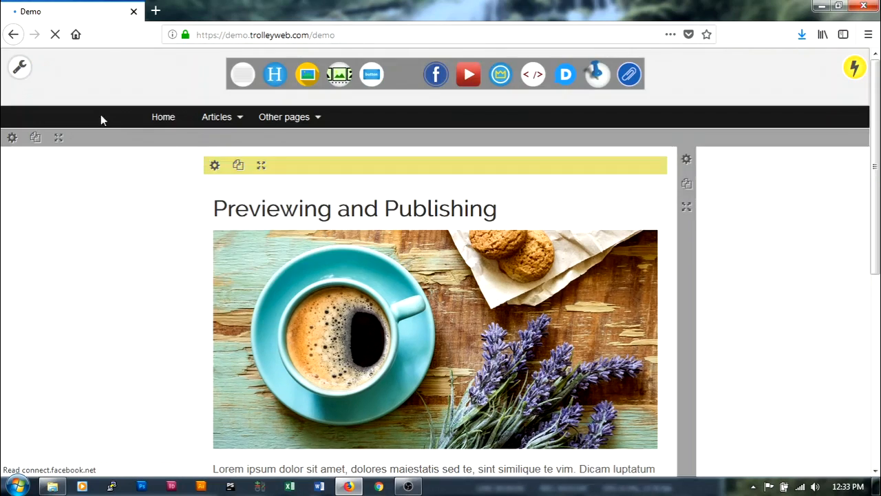
Start the Publish Wizard, set the page title to "Demo | Trolley Web" and continue to the Facebook share settings
click(20, 69)
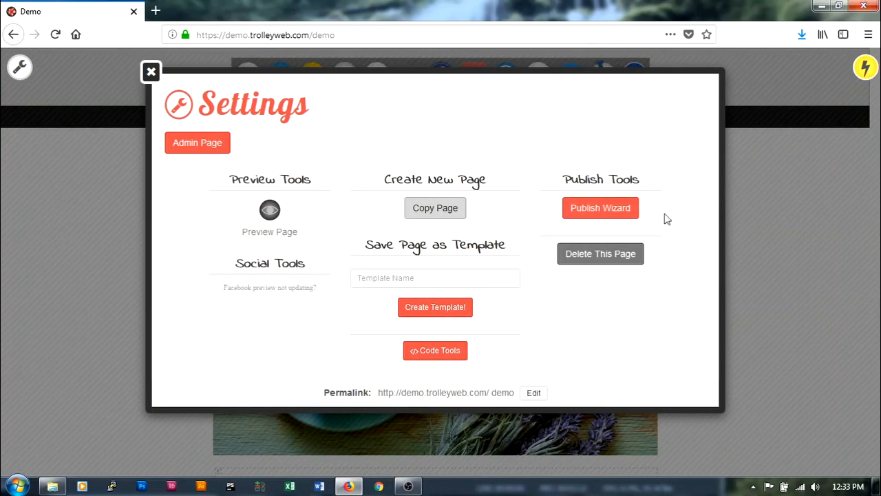
click(602, 220)
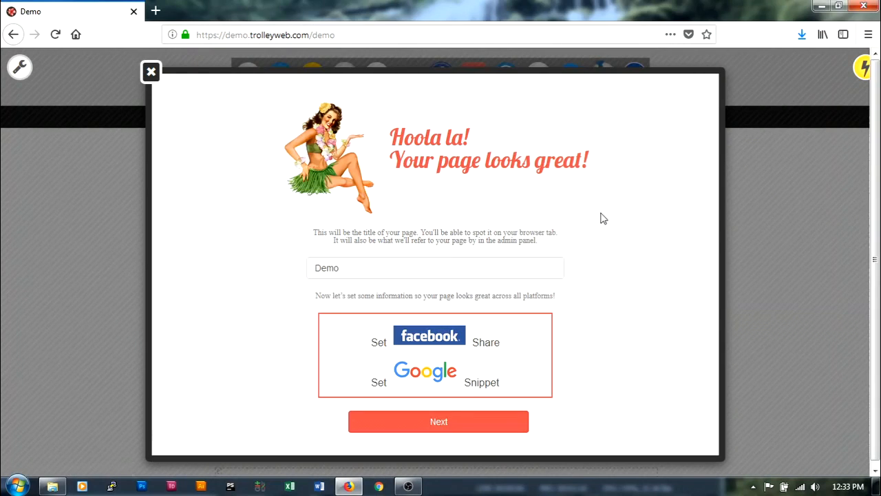
click(497, 262)
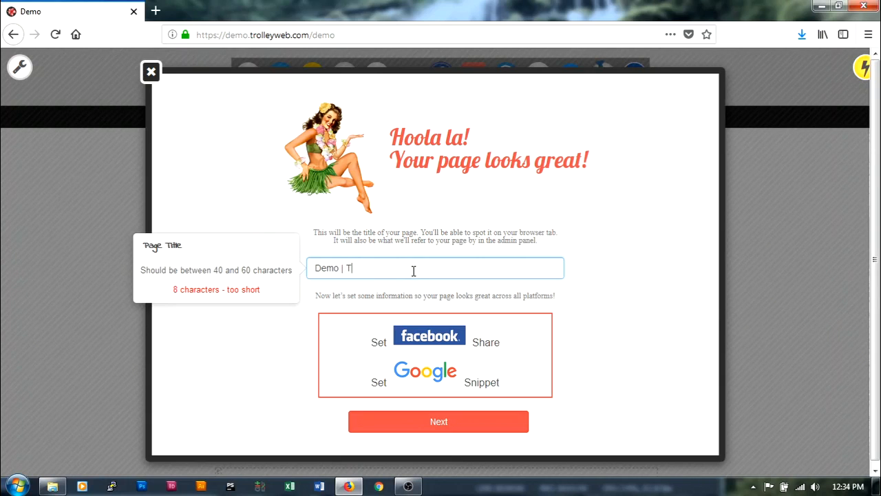
text(rolley Web)
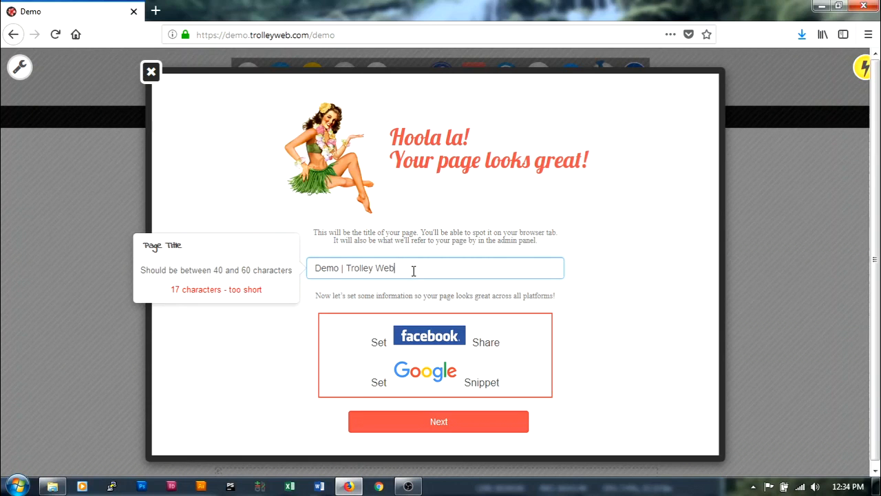
click(428, 419)
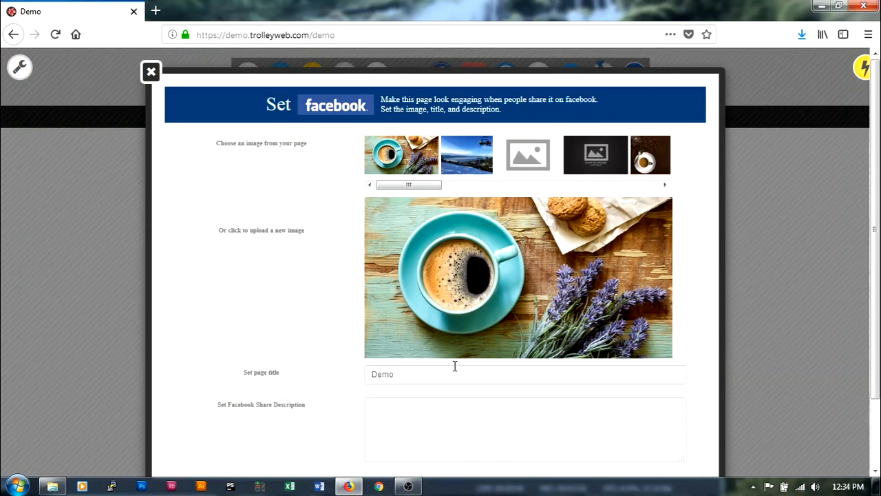
Choose the coffee cup and lavender photo as the Facebook share image, crop it full-width at 1.91:1 and save
scroll(430, 365, down, 2)
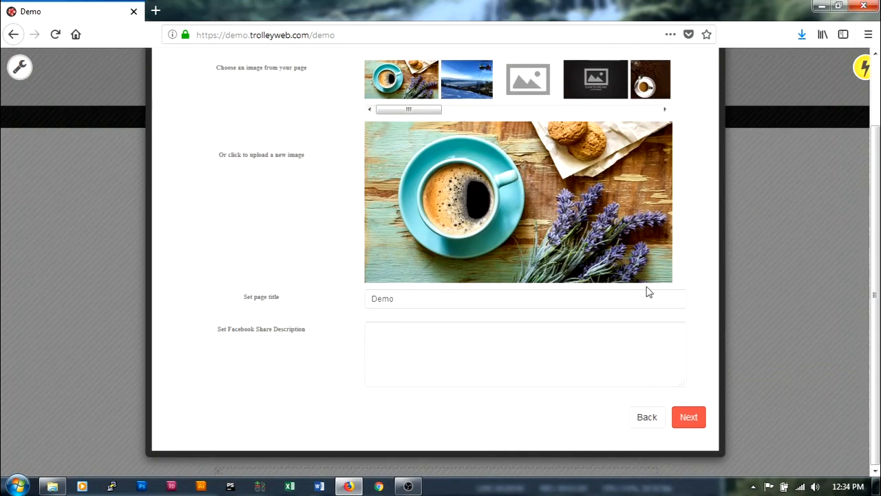
drag(426, 110, 377, 134)
scroll(354, 252, up, 2)
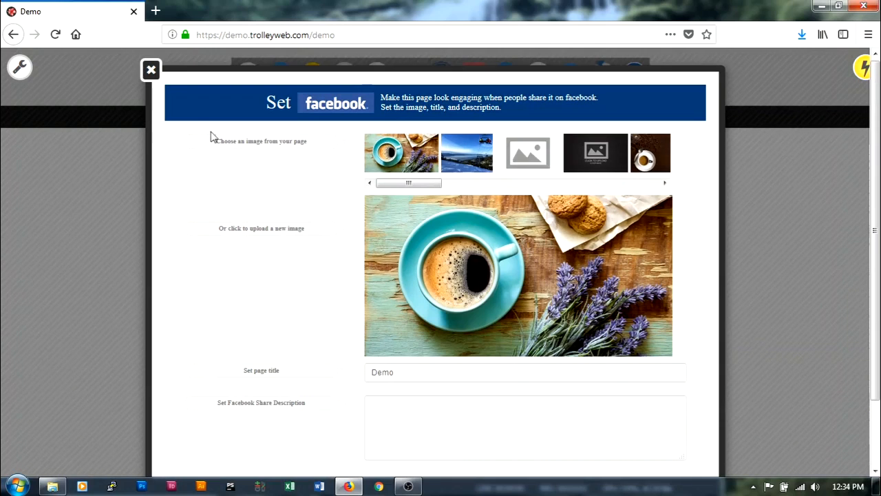
drag(408, 182, 453, 183)
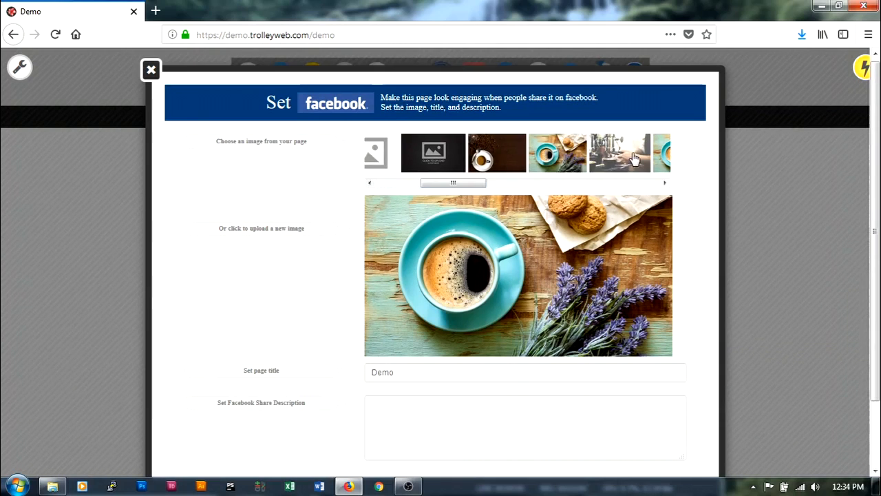
click(569, 162)
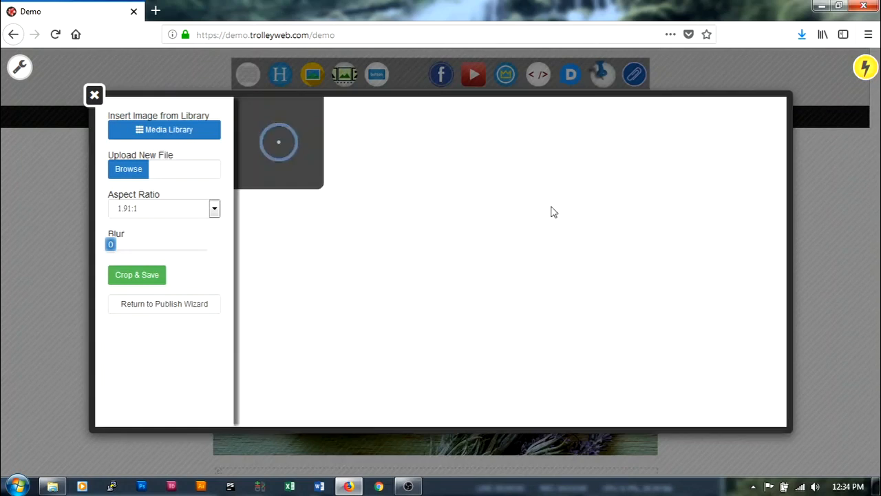
drag(282, 142, 461, 364)
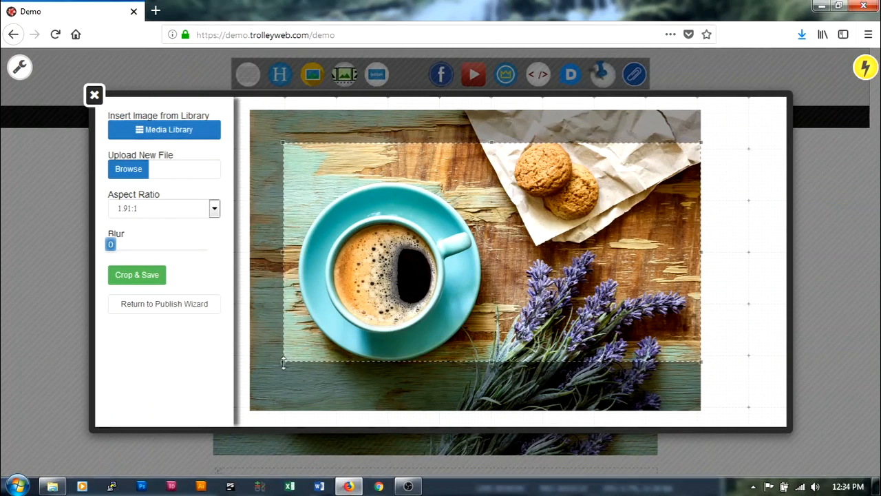
drag(282, 360, 249, 379)
drag(314, 336, 314, 347)
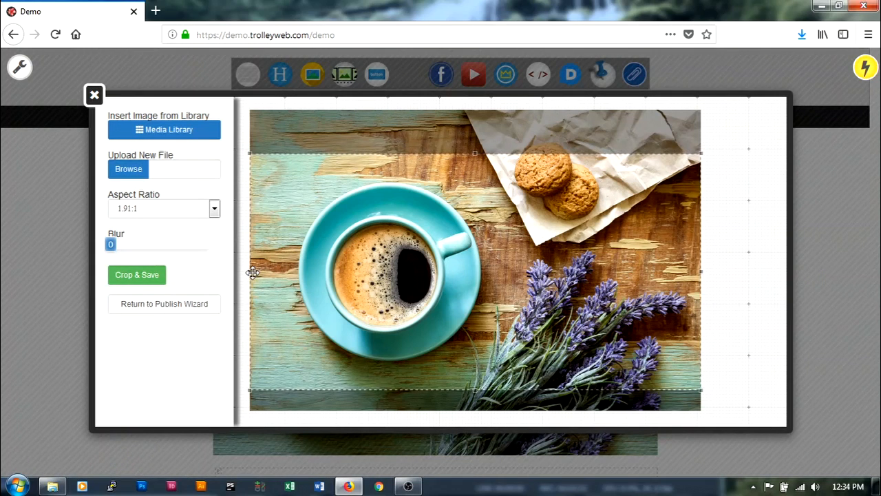
click(152, 274)
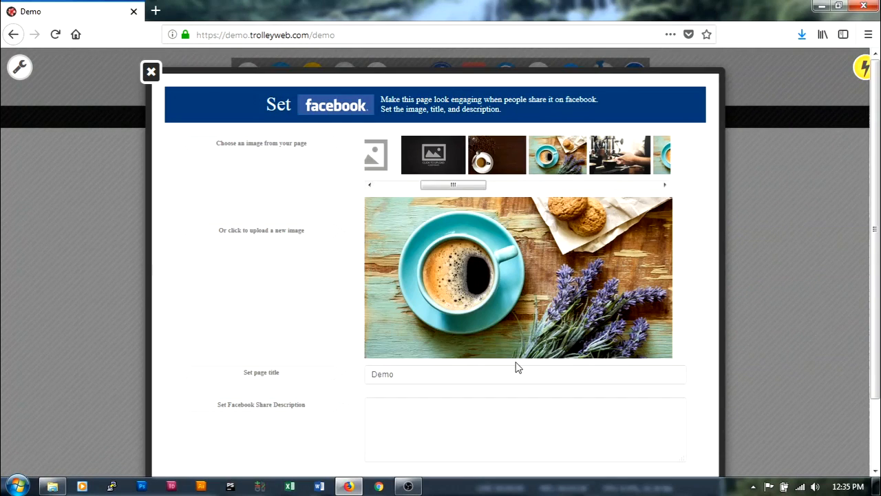
Set the Facebook share title to "You'll never believe what I called my facebook title"
scroll(518, 367, down, 1)
drag(461, 303, 365, 305)
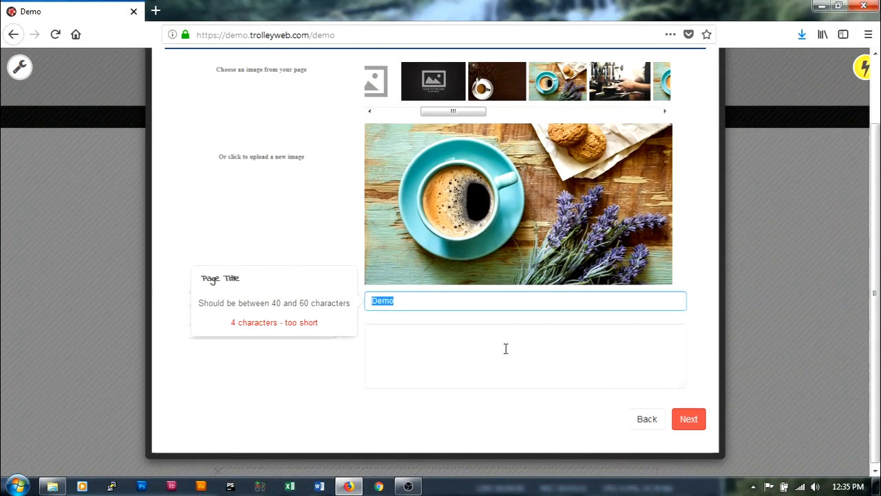
click(347, 352)
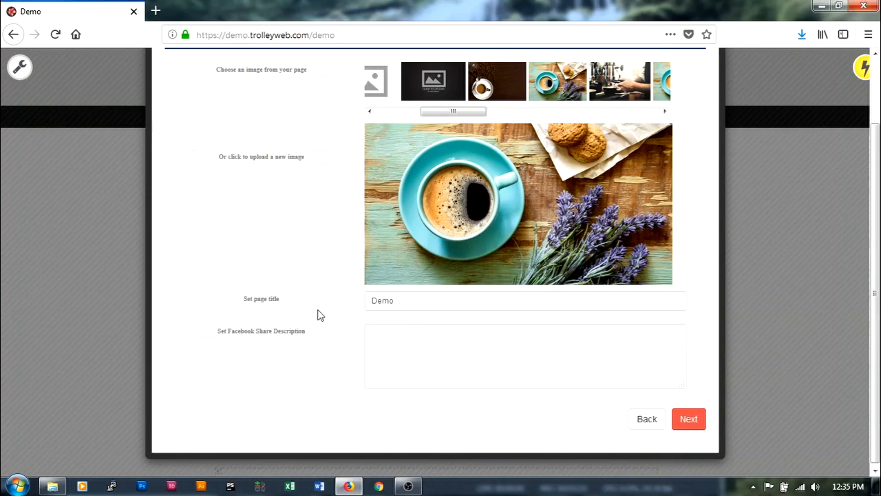
drag(401, 305, 372, 300)
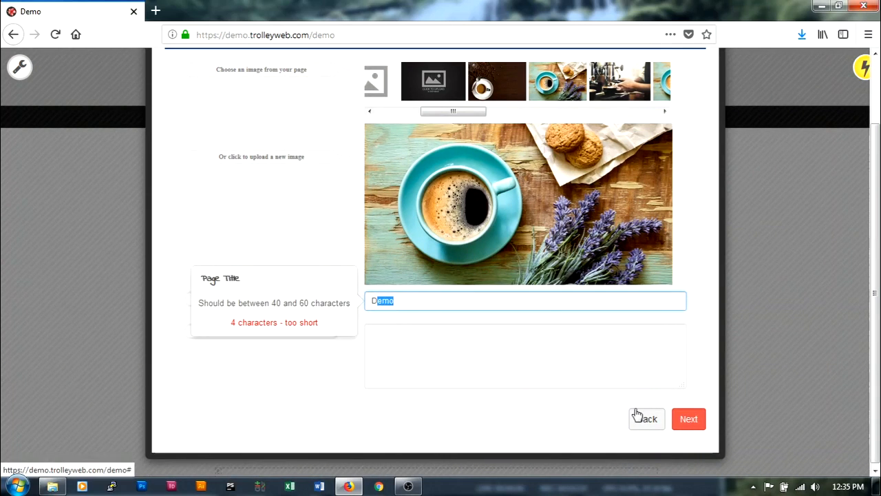
key(BackSpace)
text(You'l)
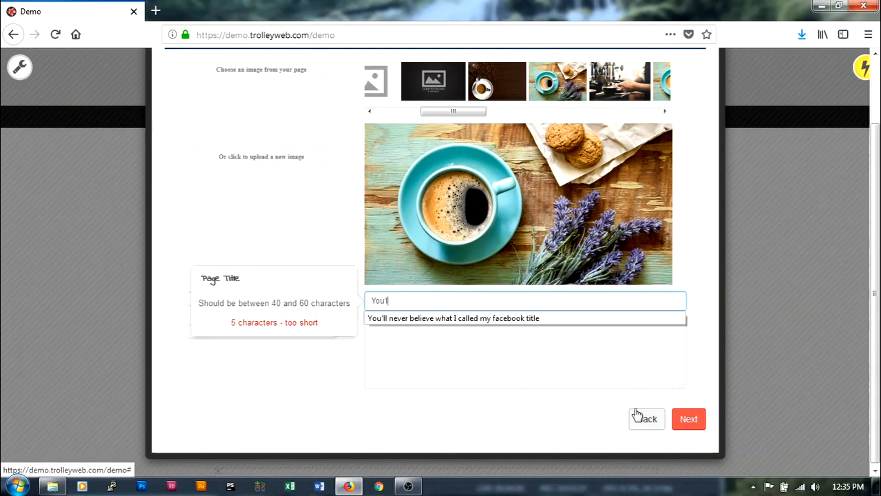
text(l never)
key(Down)
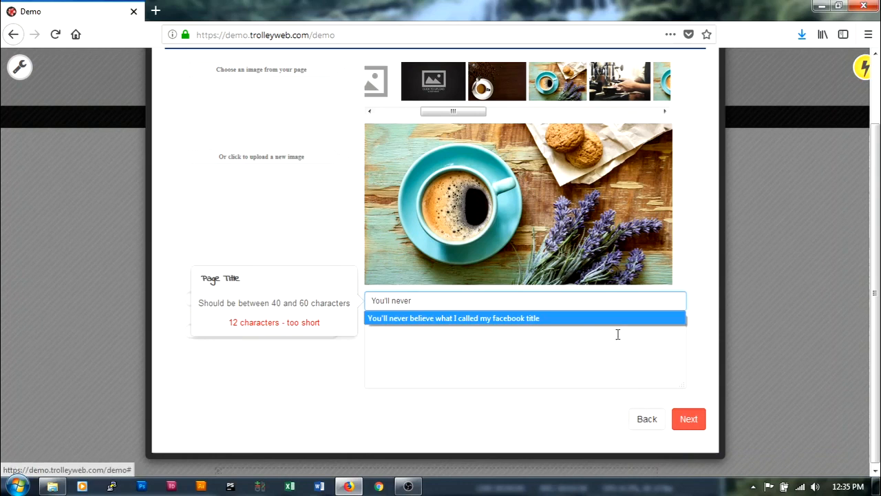
click(586, 318)
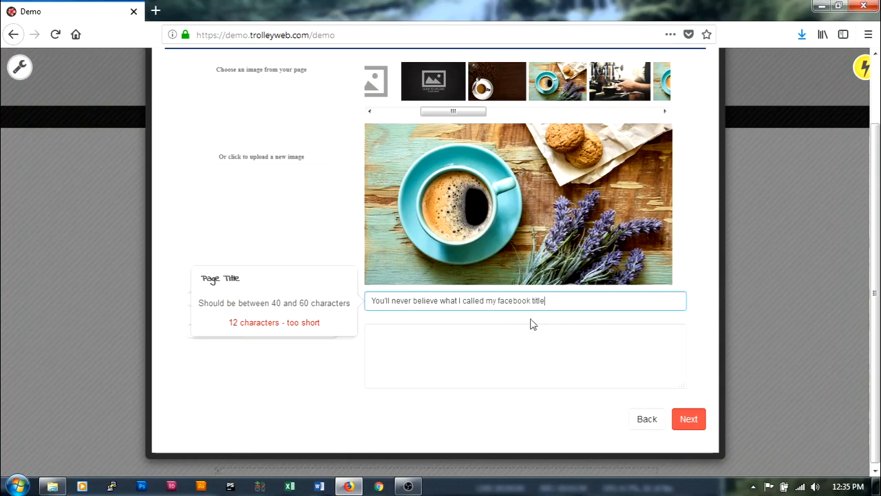
Enter "A little description to make people want to click" as the Facebook share description and continue to the Google settings
click(505, 343)
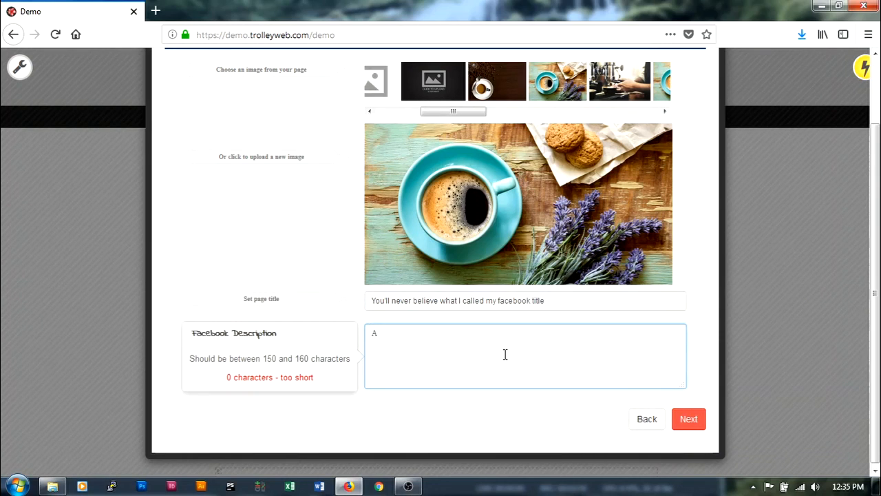
text(A little descri)
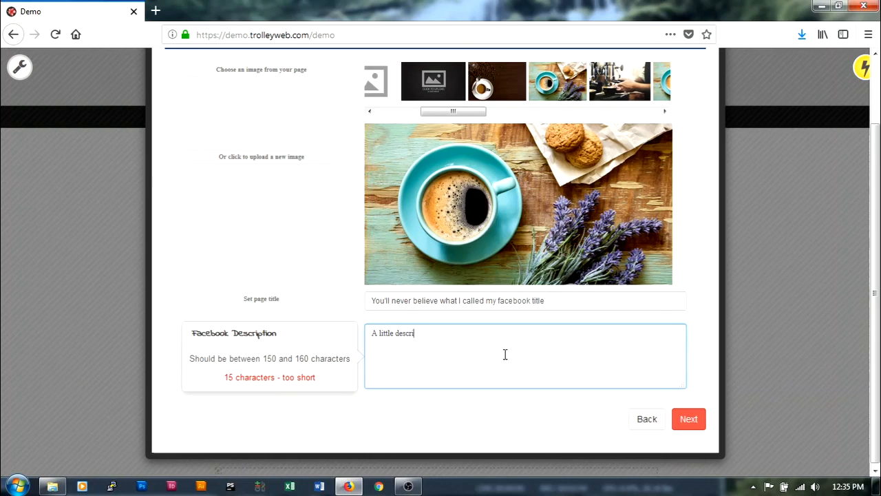
text(ption to make people want to click)
scroll(505, 372, up, 2)
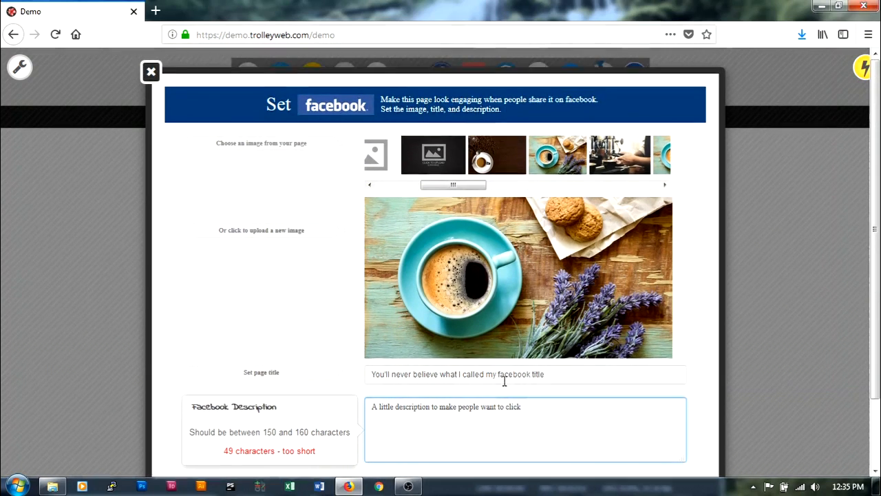
scroll(507, 374, down, 2)
click(686, 422)
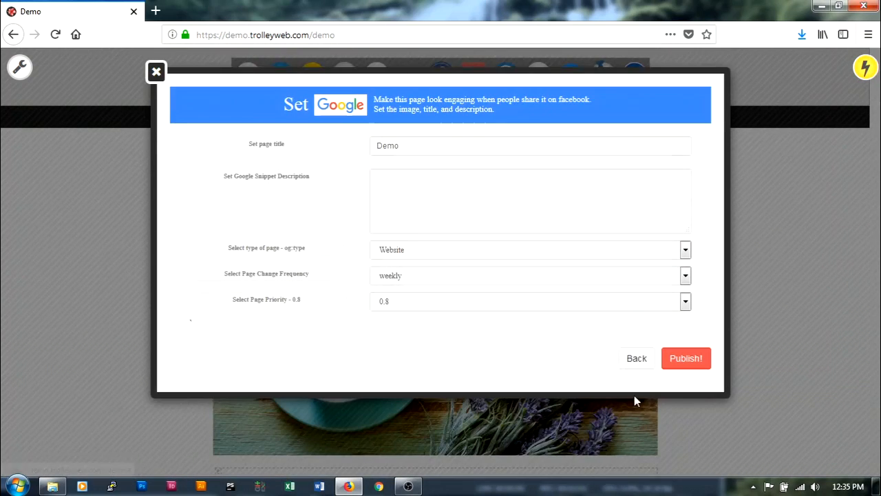
Set the Google snippet's page title to "Demo | Trolley Web"
click(473, 143)
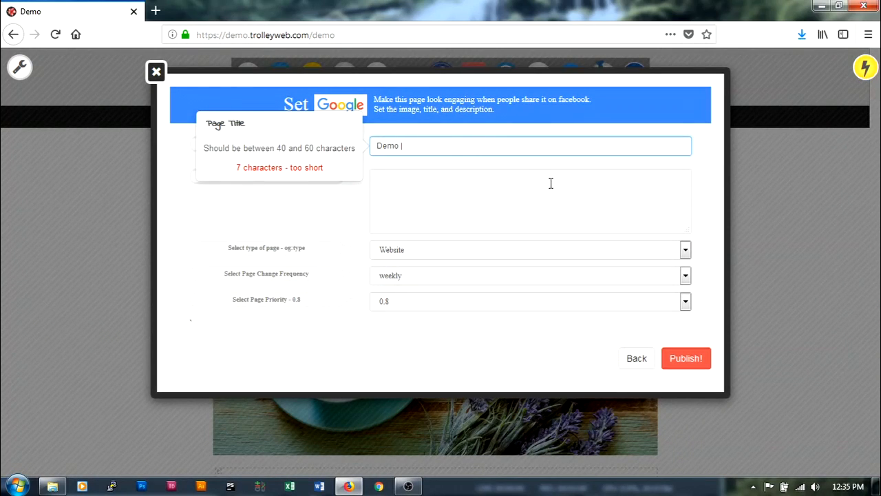
text(| Trolley Web)
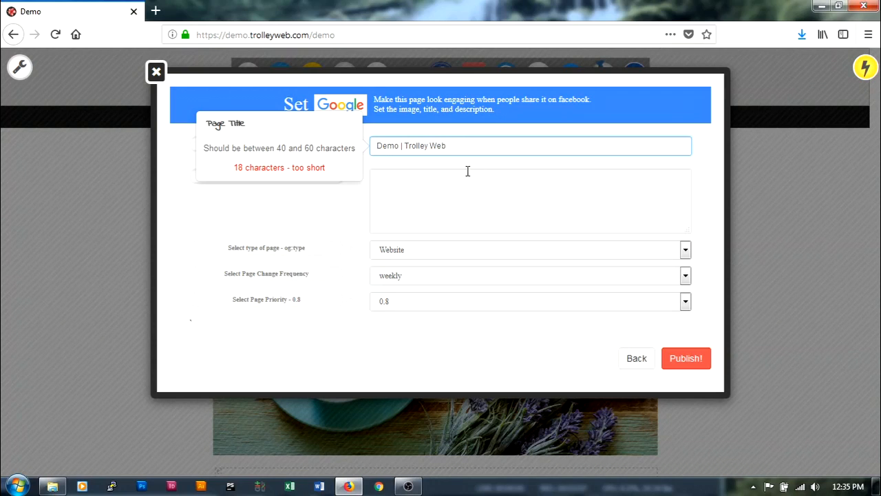
click(398, 145)
double_click(386, 145)
drag(406, 148, 452, 145)
click(462, 145)
Enter "Hogies in Wilmington Delaware." as the Google snippet description
click(463, 183)
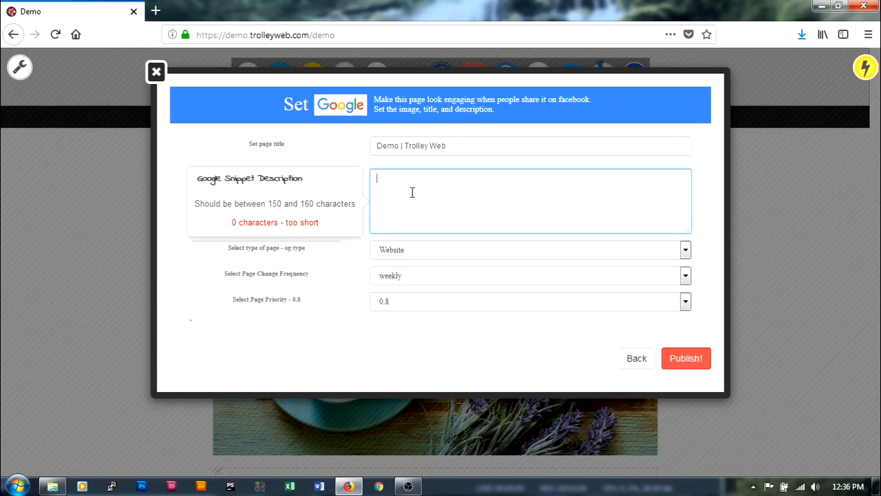
text(Hogies in W)
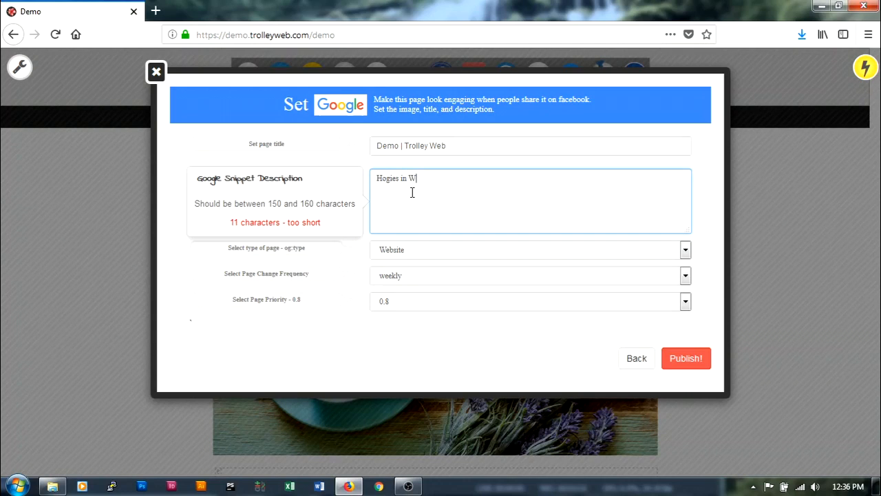
text(ilmington Delaware.)
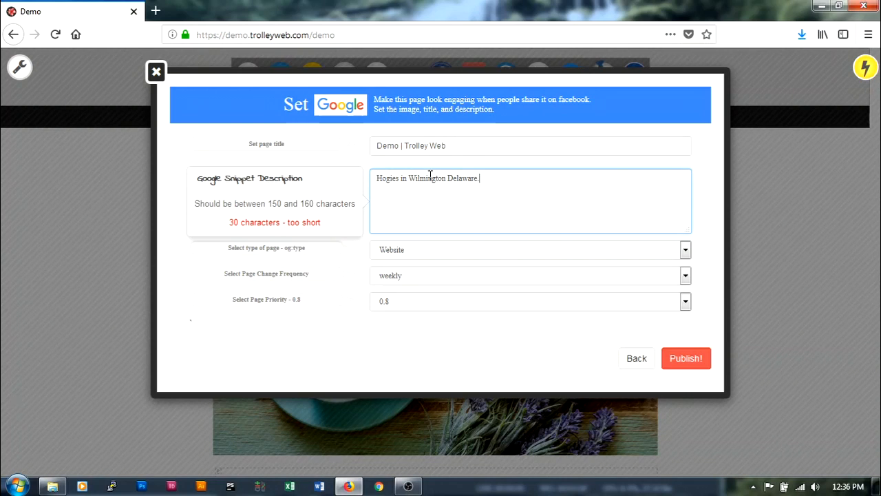
double_click(429, 180)
click(505, 173)
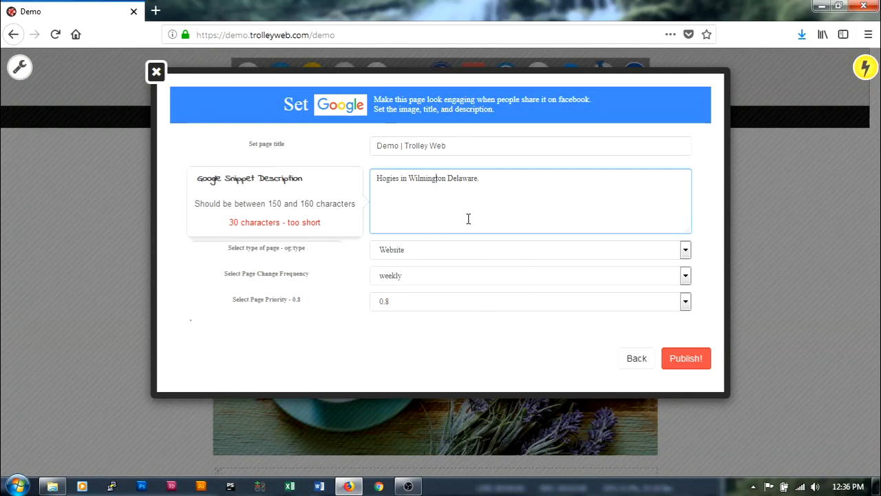
Publish the demo page with the entered details and finish the wizard to return to the page editor
click(550, 354)
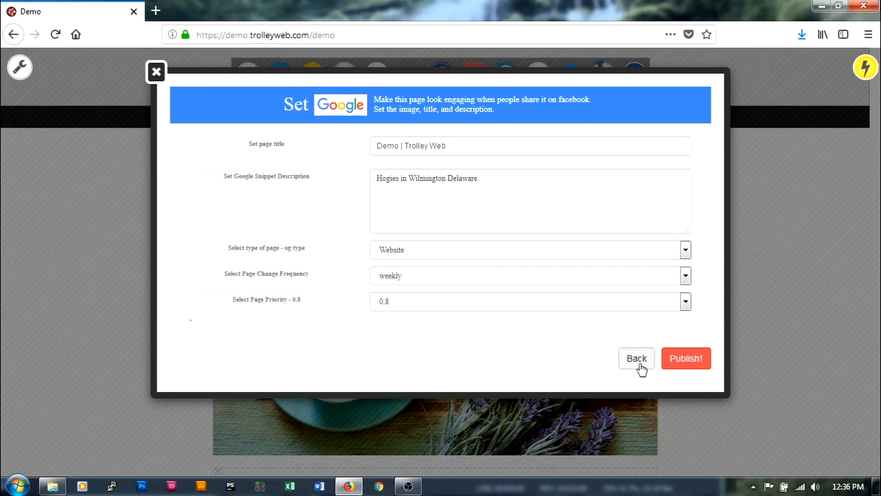
click(707, 367)
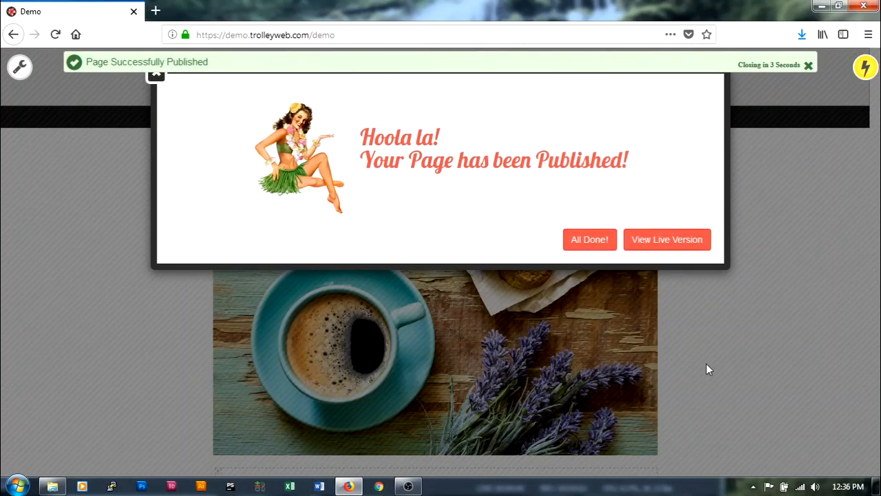
click(598, 256)
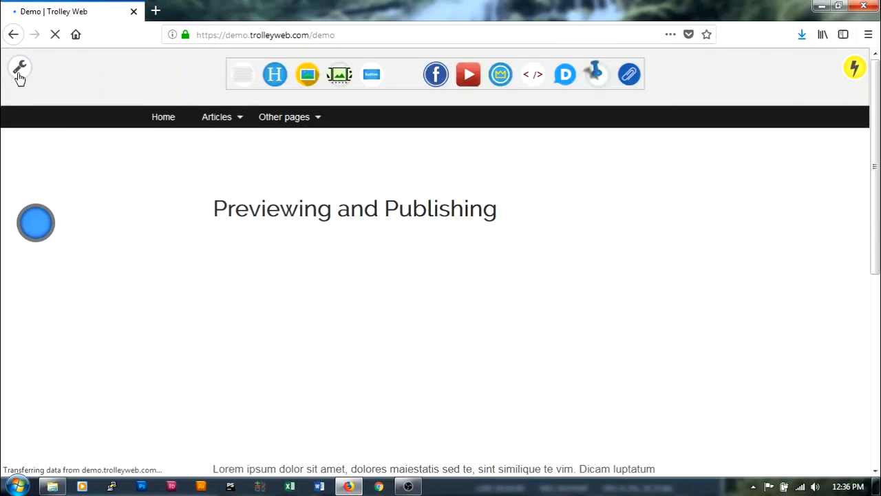
click(20, 74)
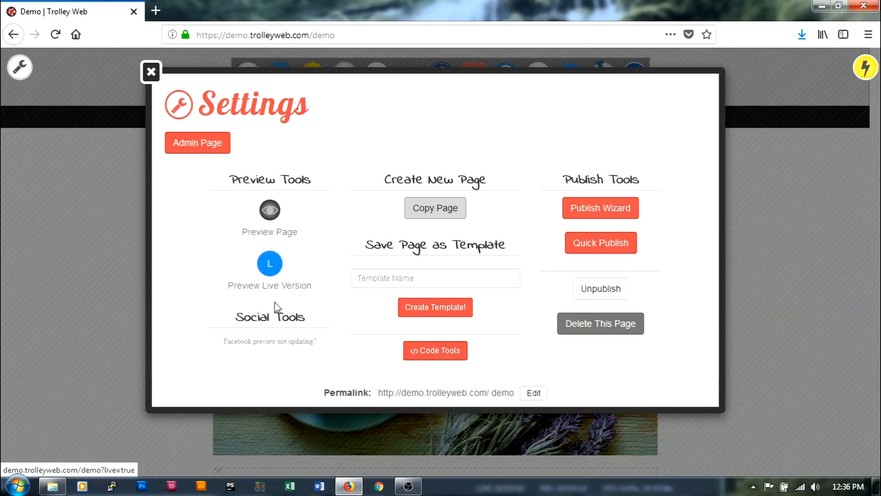
click(79, 254)
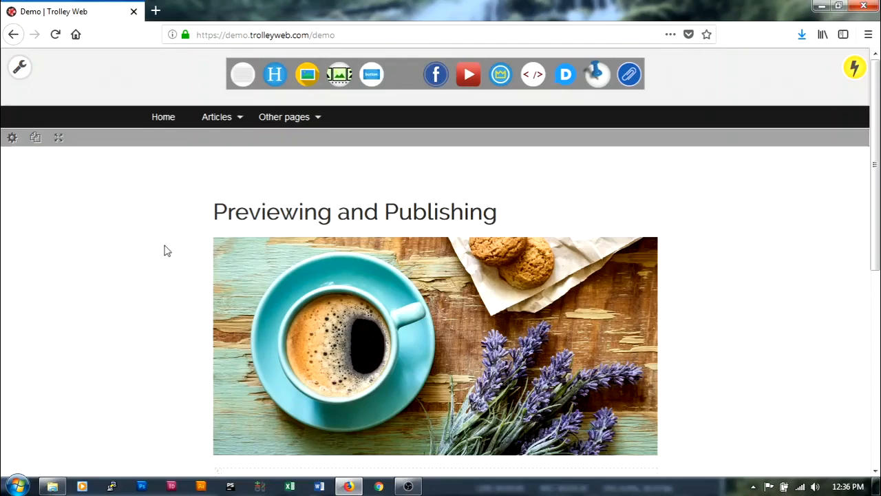
Replace the page's coffee cup image with the vegetable basket photo from the media library, cropping and saving it
click(268, 256)
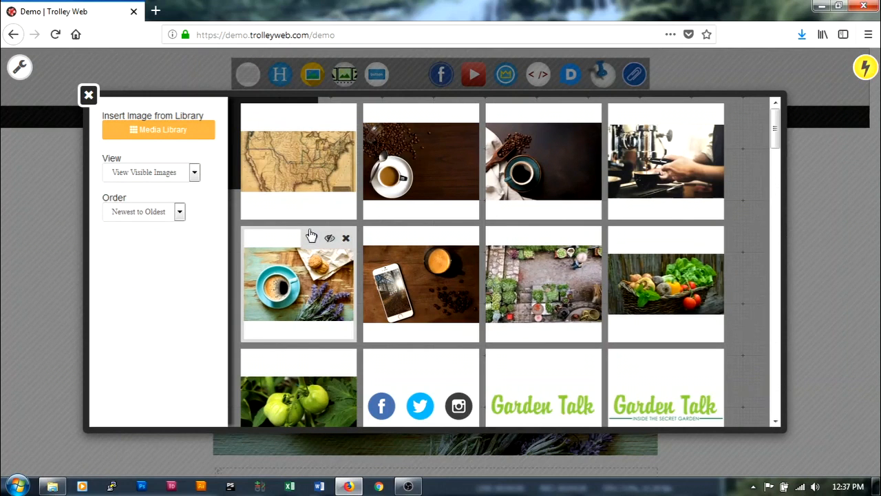
click(629, 291)
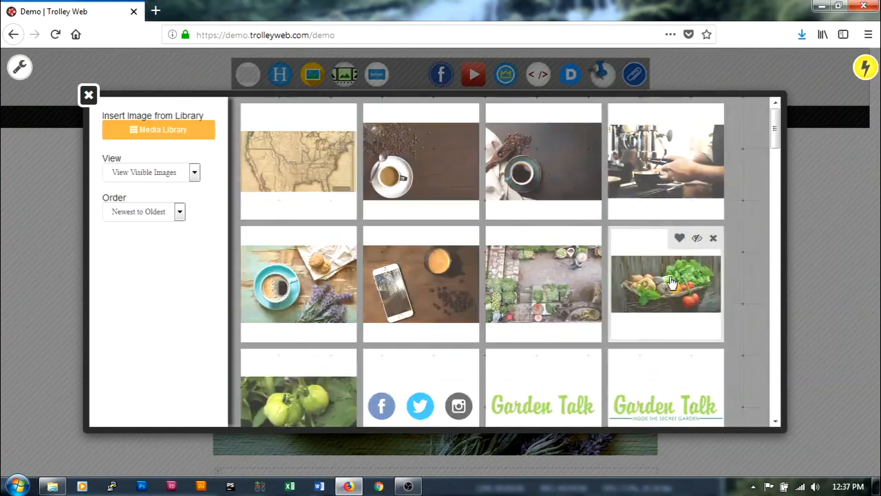
drag(270, 129, 733, 378)
click(156, 276)
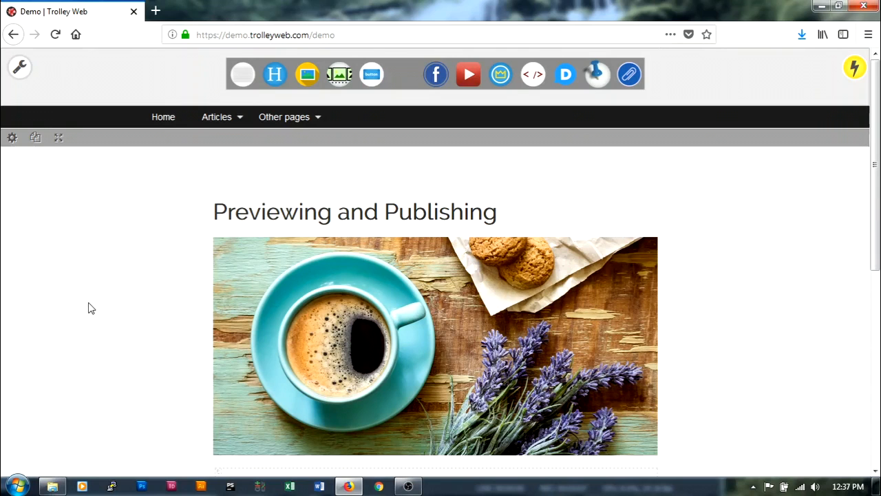
Check the new image in the editor and preview the unpublished version of the page
scroll(350, 283, down, 2)
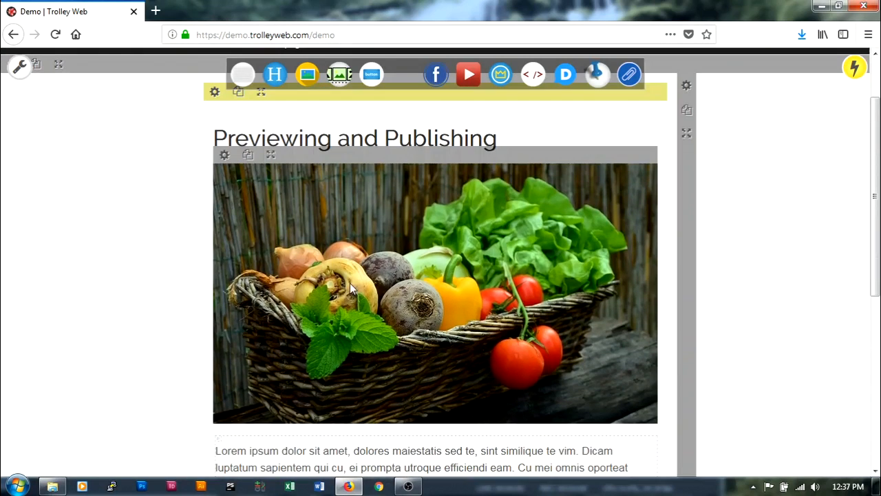
scroll(42, 138, up, 2)
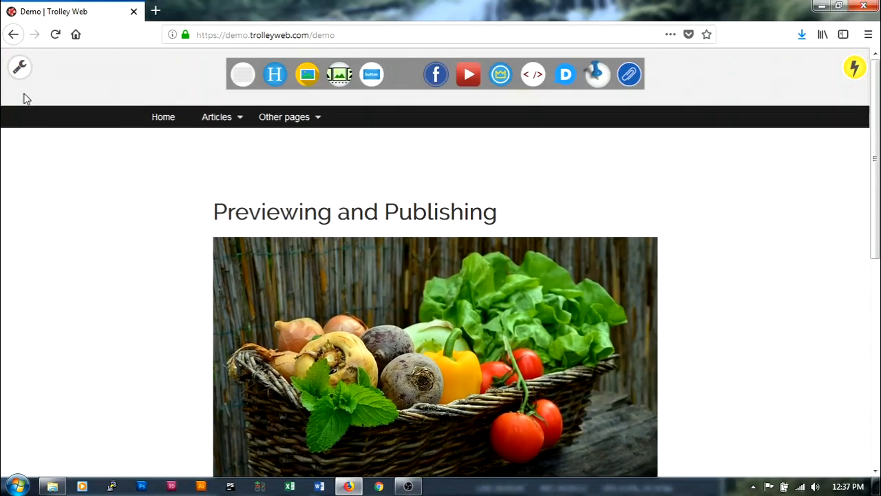
click(20, 66)
click(271, 213)
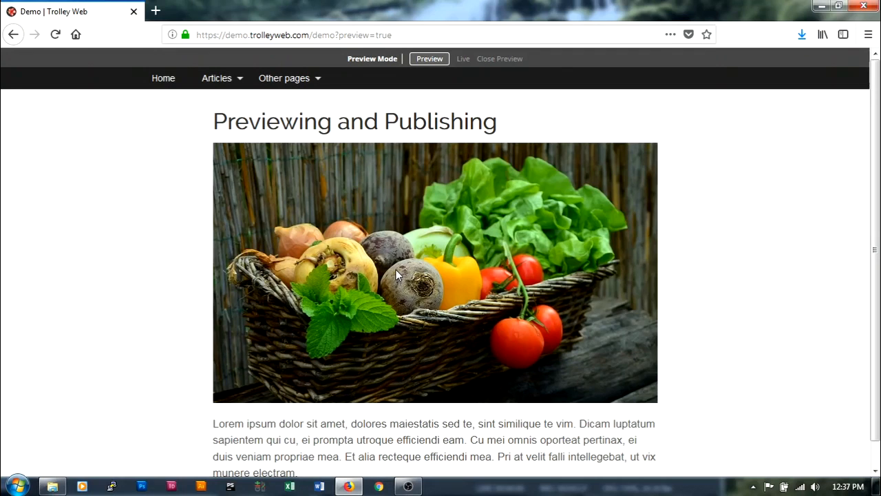
scroll(395, 272, down, 1)
scroll(396, 300, up, 1)
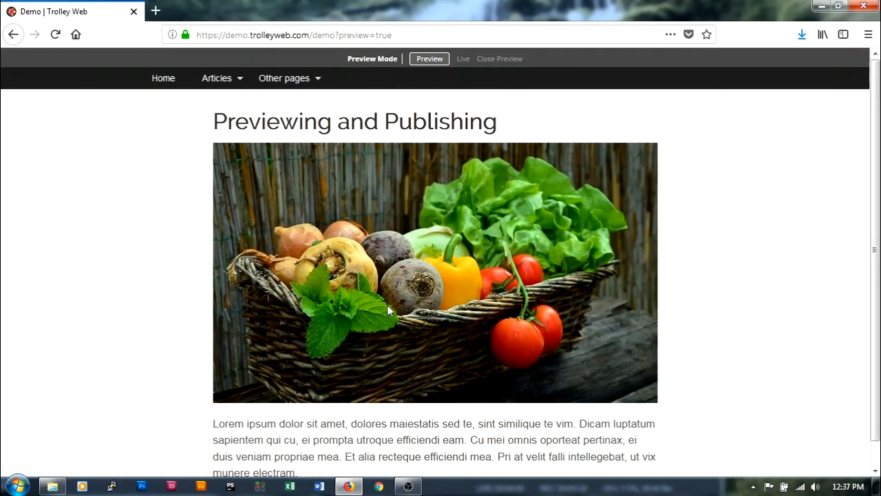
Compare the live version of the page with its unpublished preview, and close preview mode
click(464, 62)
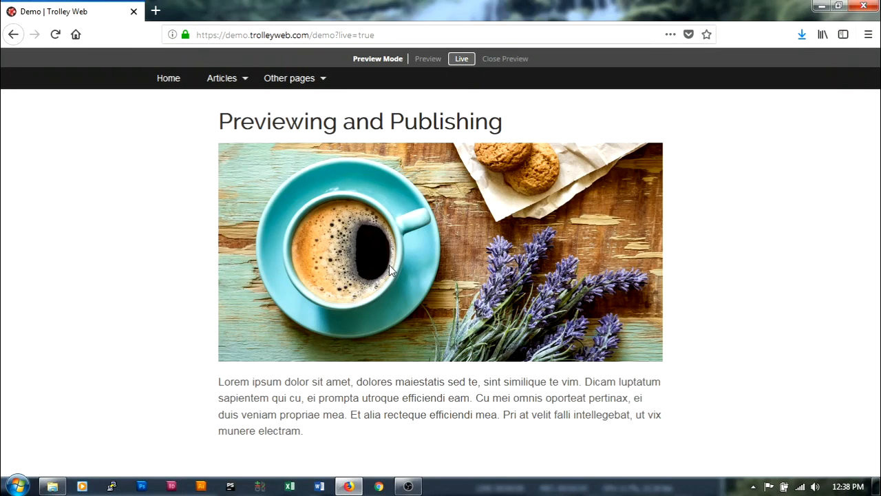
click(435, 63)
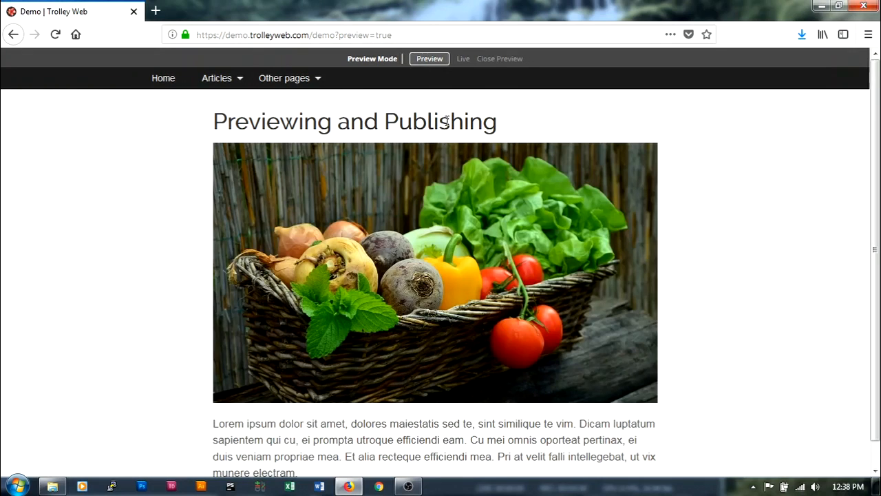
click(491, 64)
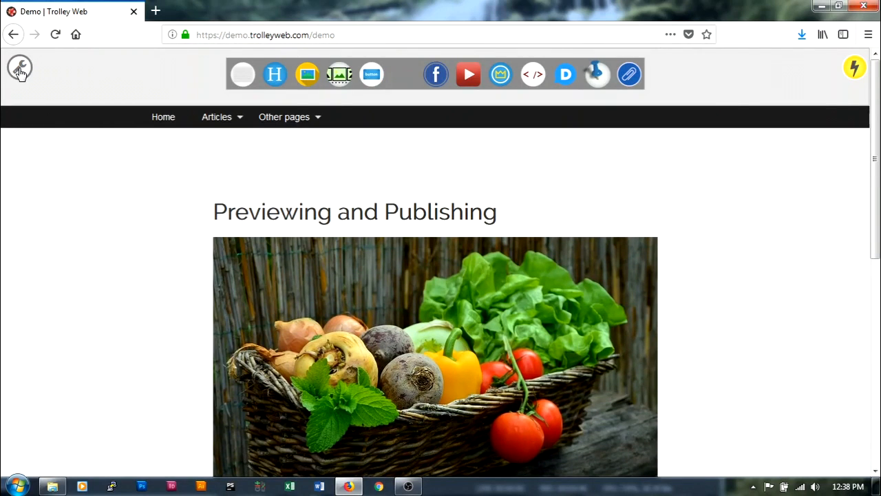
Publish the updated page with Quick Publish
click(20, 69)
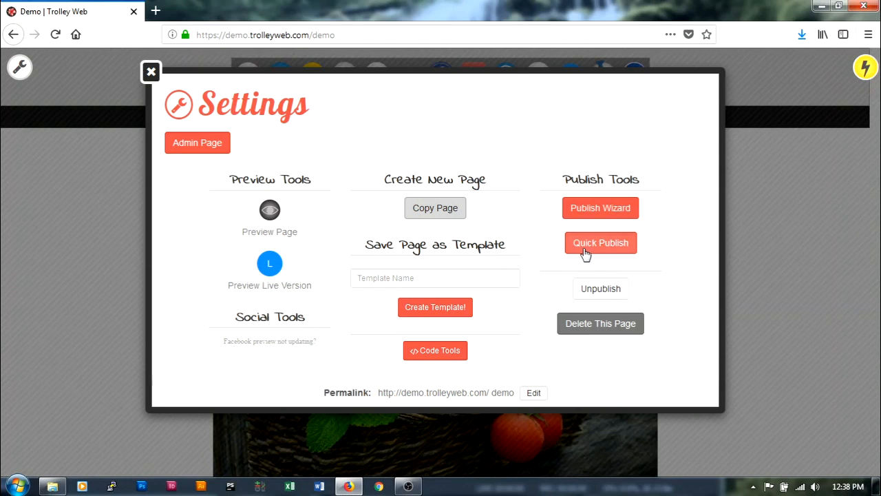
click(585, 248)
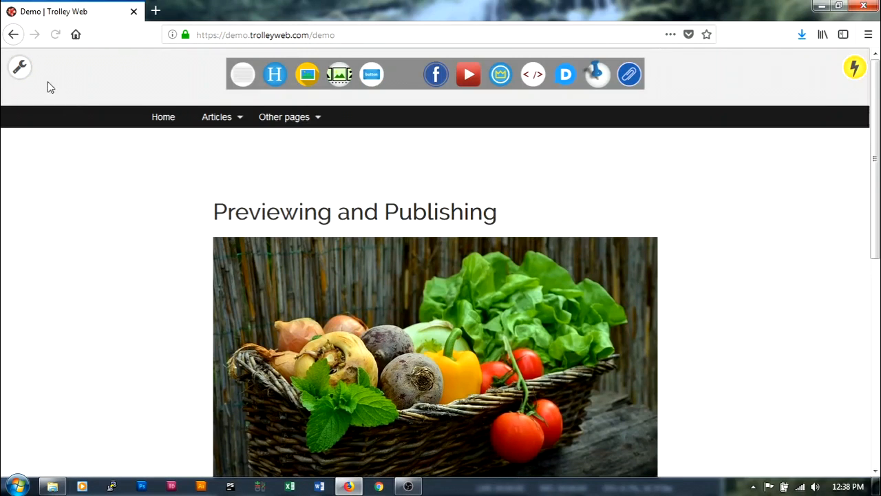
View the live version of the republished page, compare it with the preview version and return to the editor
click(20, 67)
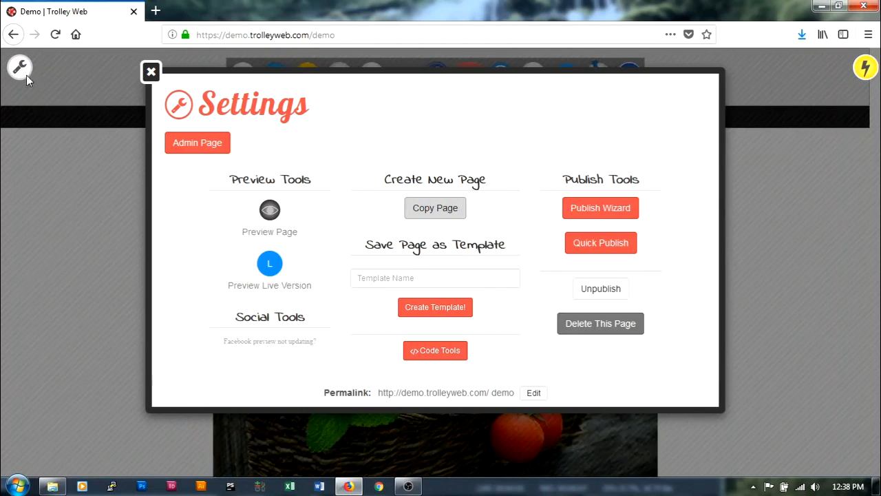
click(267, 278)
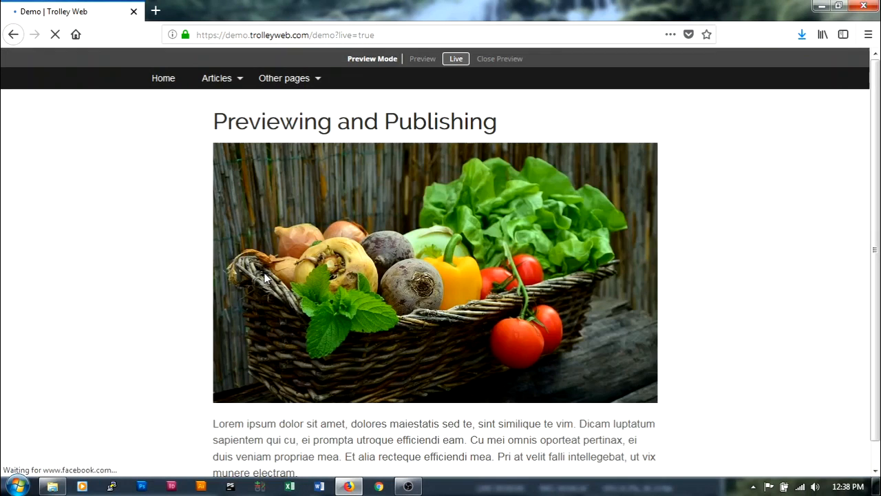
click(422, 60)
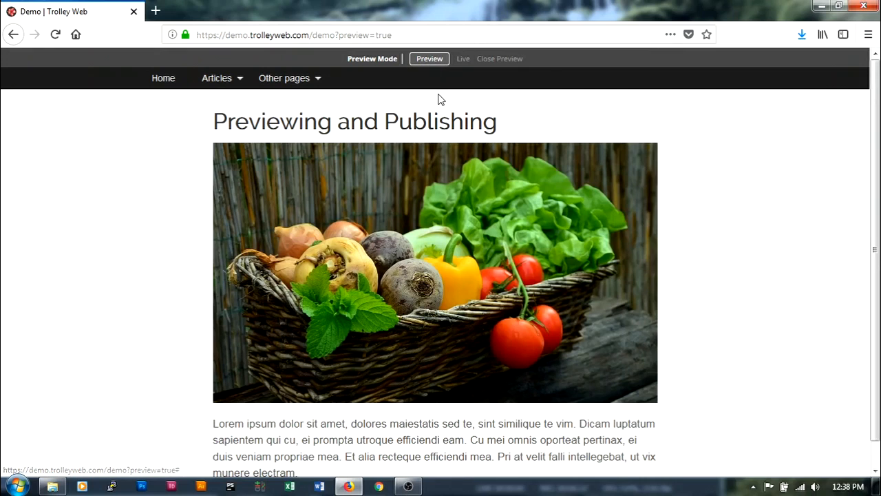
click(499, 61)
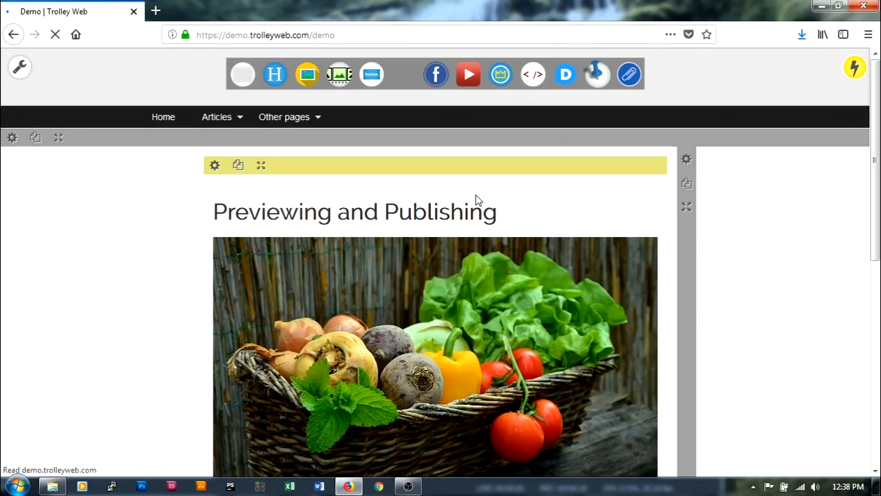
Reopen the Publish Wizard and replace the Facebook share image with the vegetable basket photo, cropped at 1.91:1
click(20, 68)
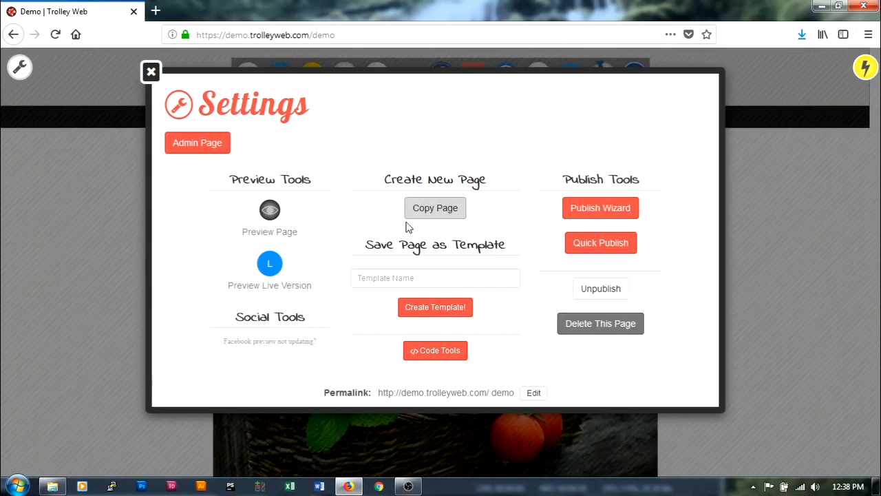
click(590, 209)
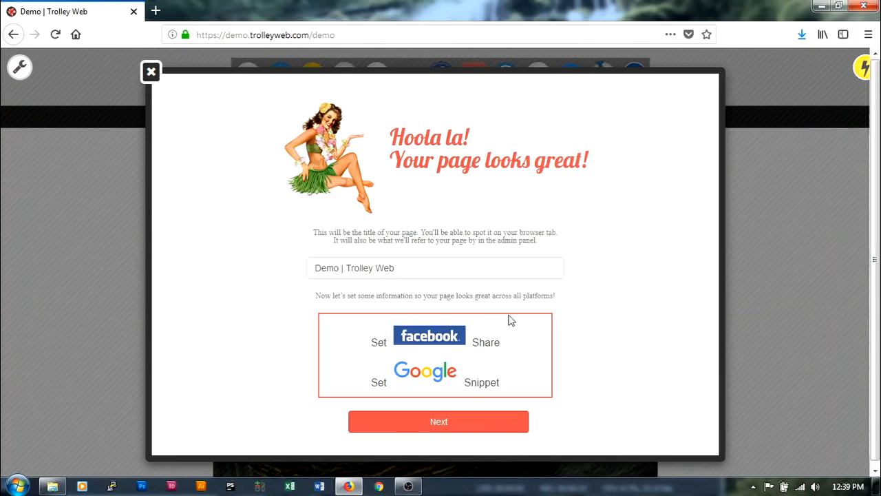
click(482, 422)
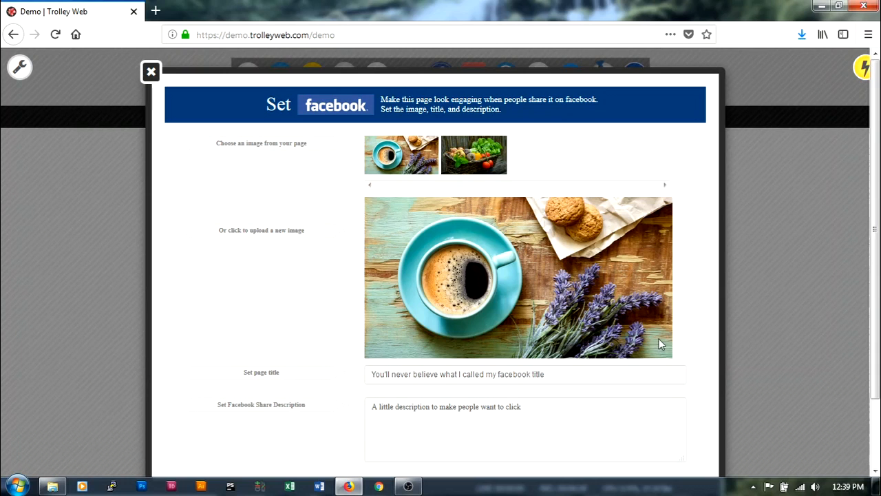
click(504, 177)
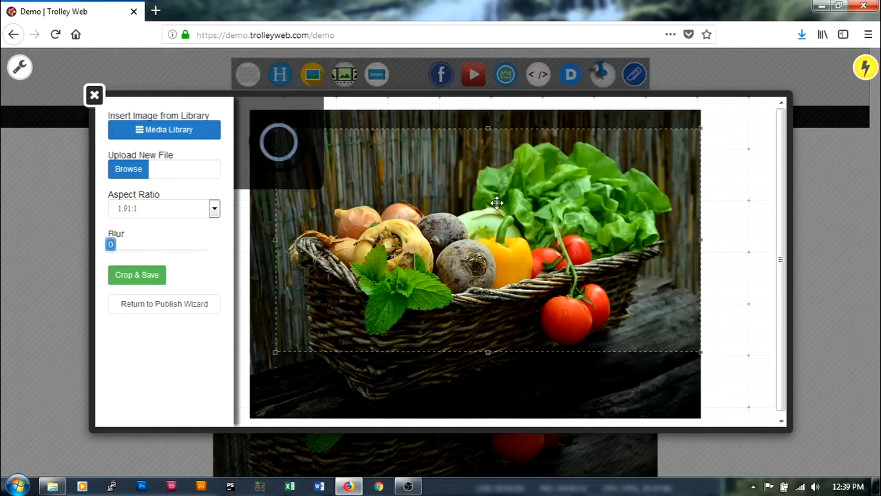
click(163, 282)
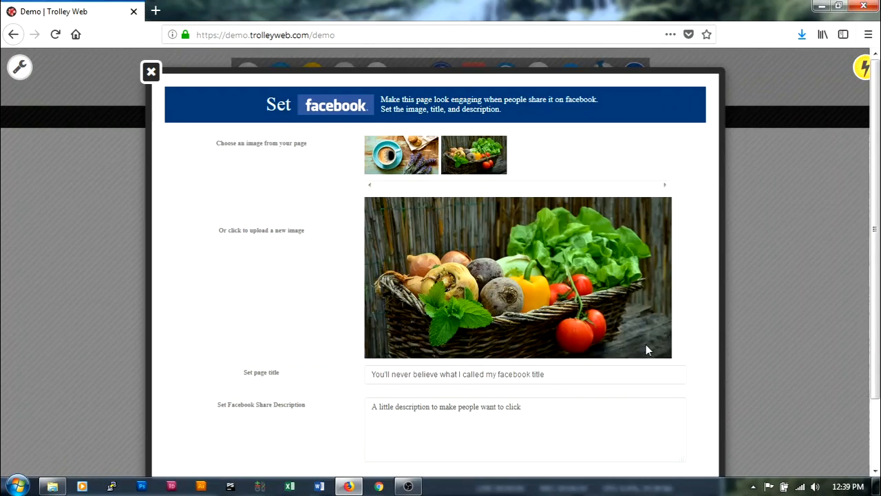